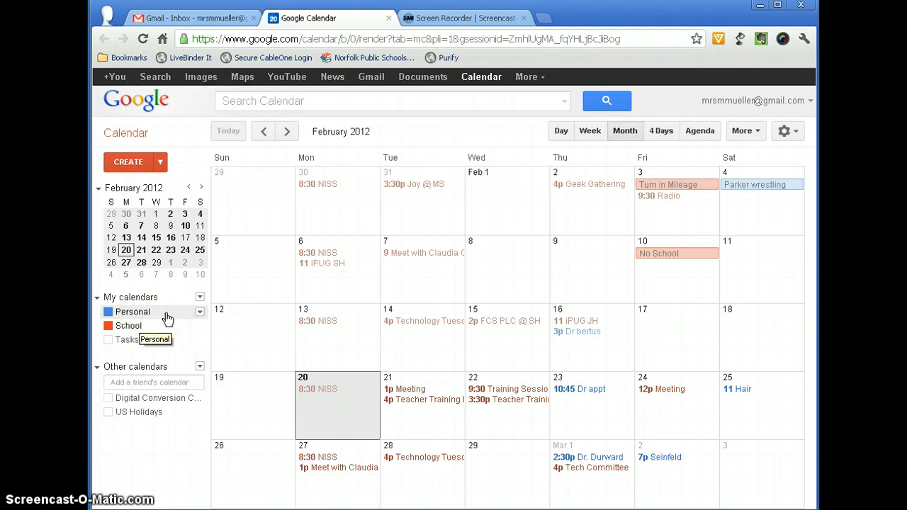
Step: Create a new calendar named 'Training' from the My calendars menu
click(107, 316)
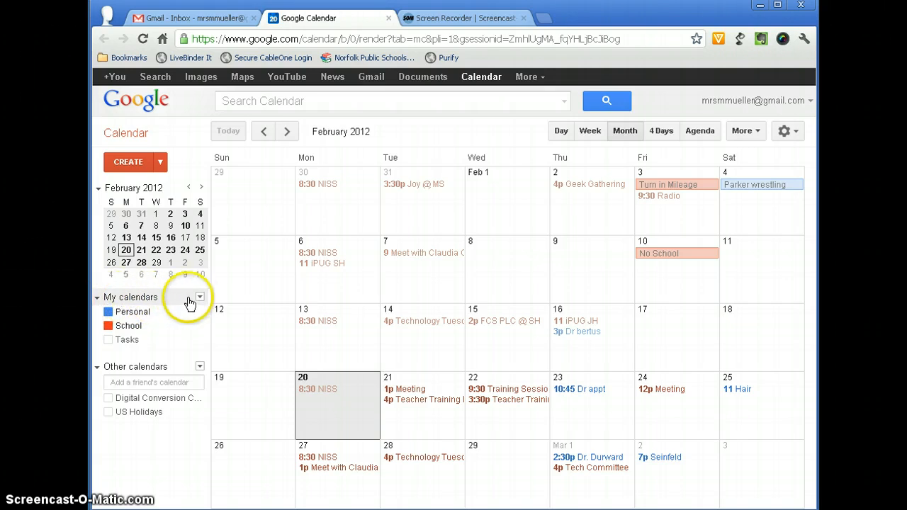
click(200, 297)
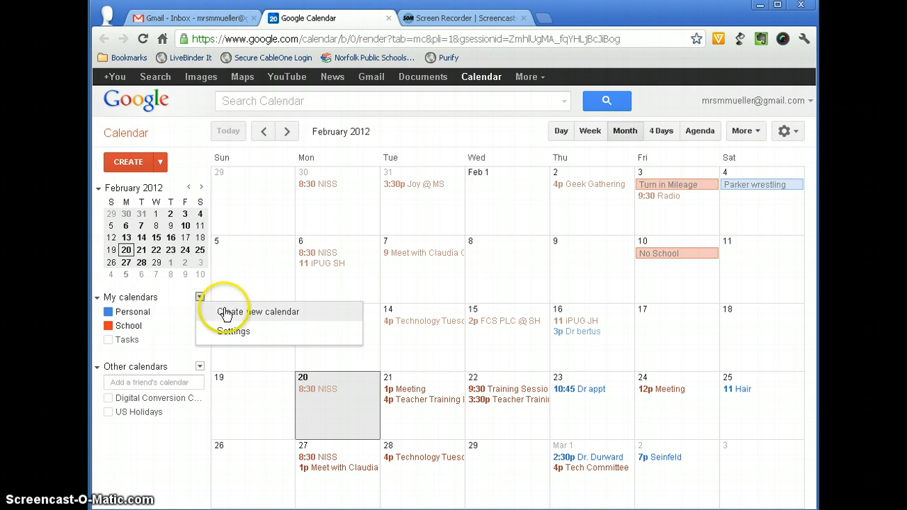
click(223, 311)
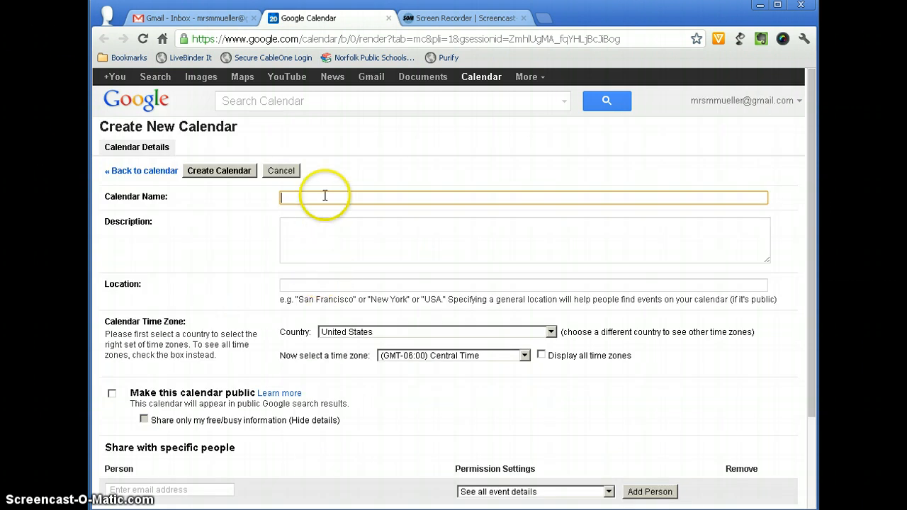
text(Training)
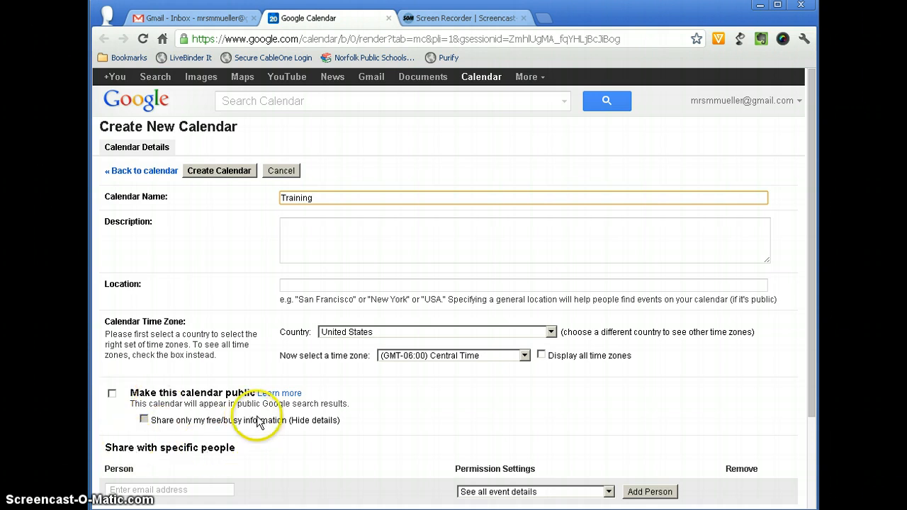
click(204, 174)
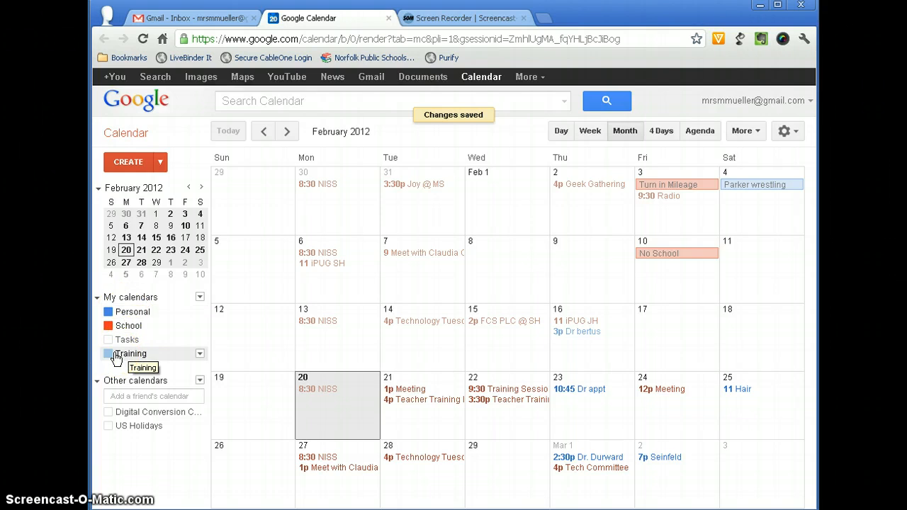
Step: Make the Training calendar purple, leaving the Tasks calendar hidden
click(199, 354)
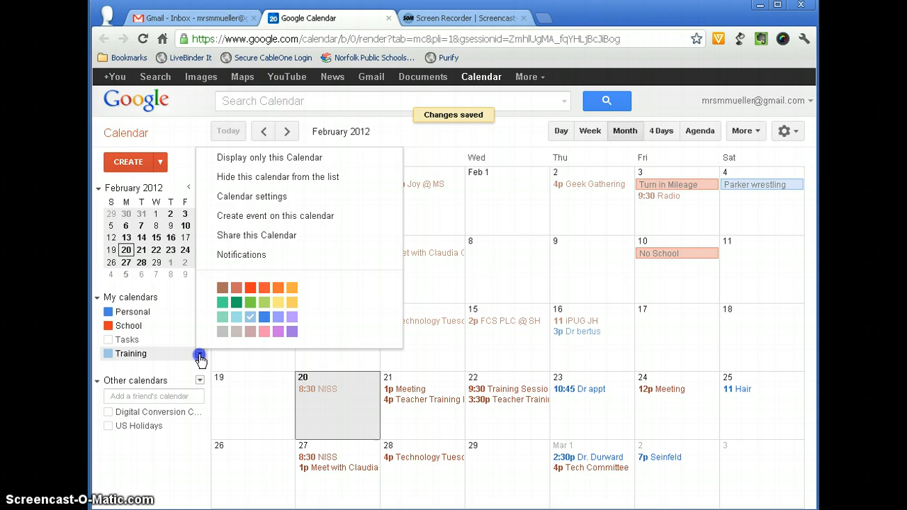
click(278, 332)
click(117, 341)
click(117, 342)
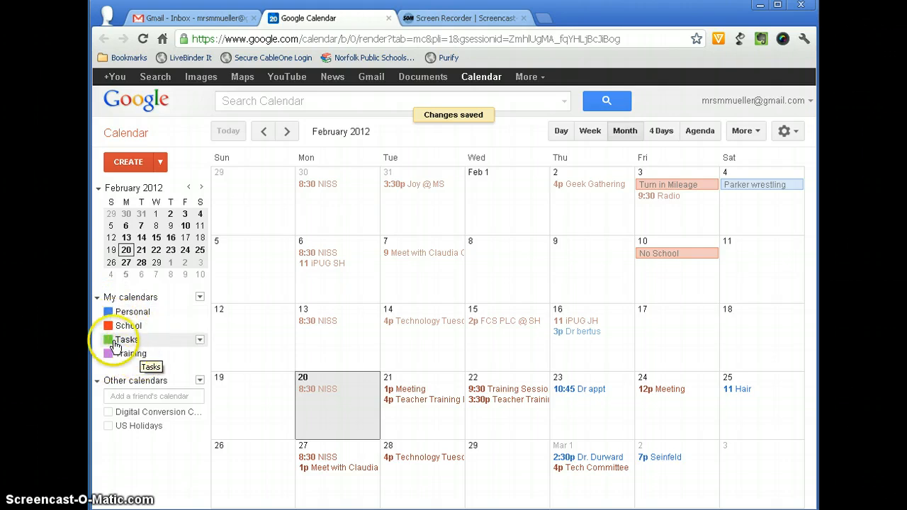
click(117, 341)
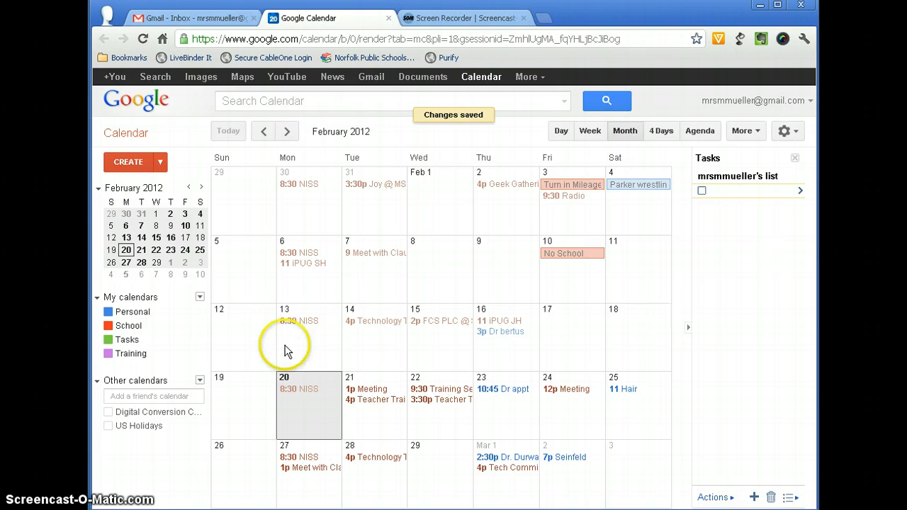
click(108, 340)
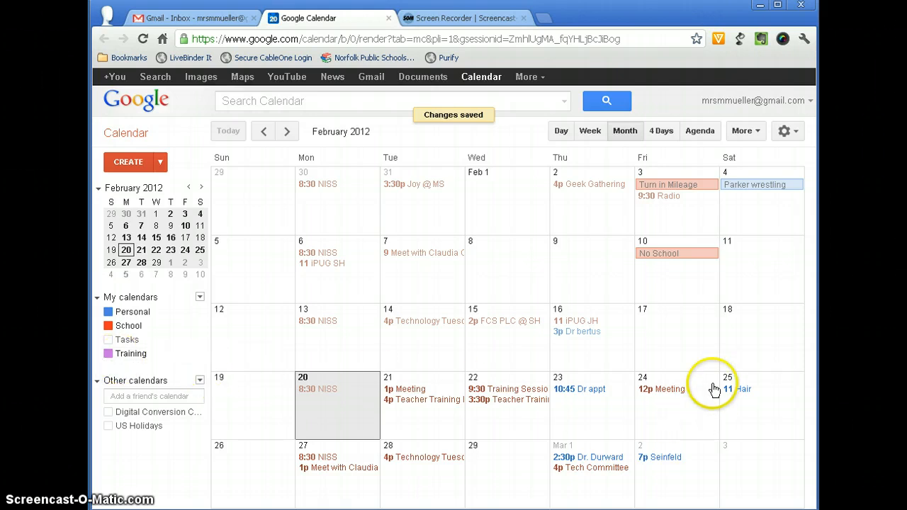
Step: Add a '3:30 pm Training' event on Friday, February 24 to the Training calendar
click(663, 415)
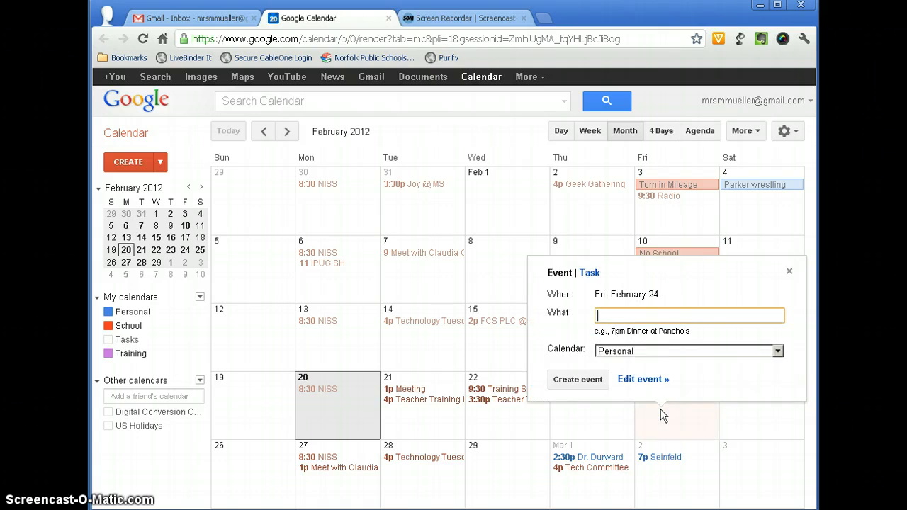
text(3:30 pm Training)
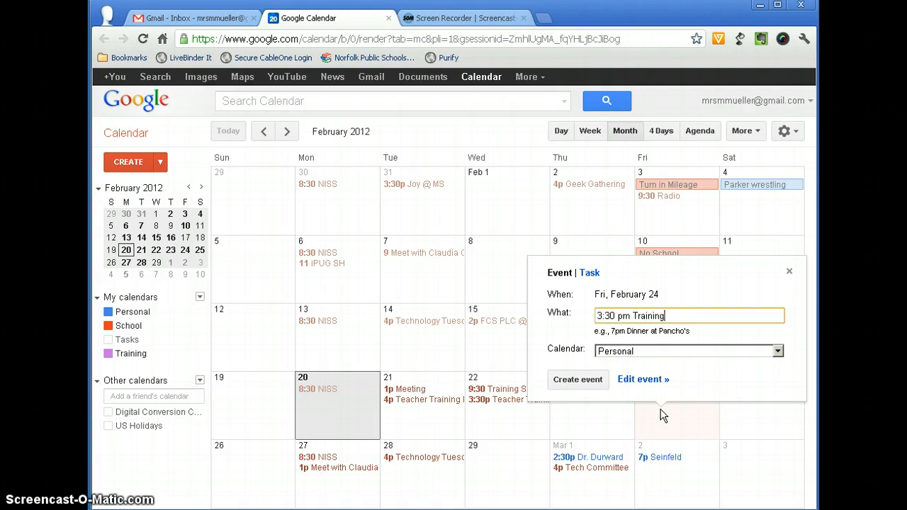
click(663, 352)
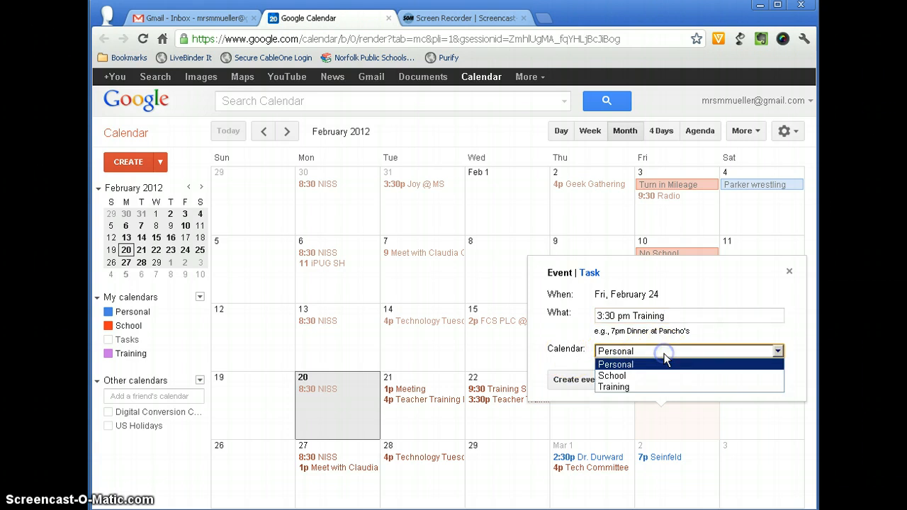
click(616, 387)
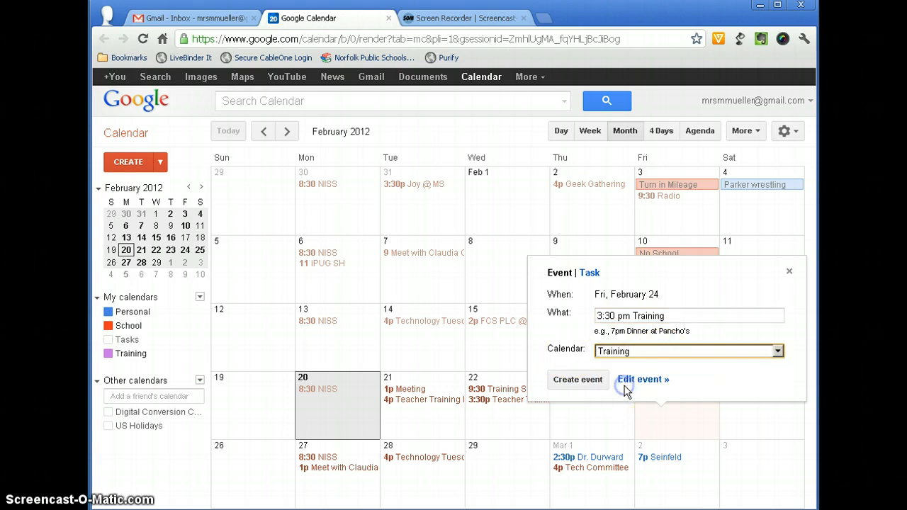
click(588, 381)
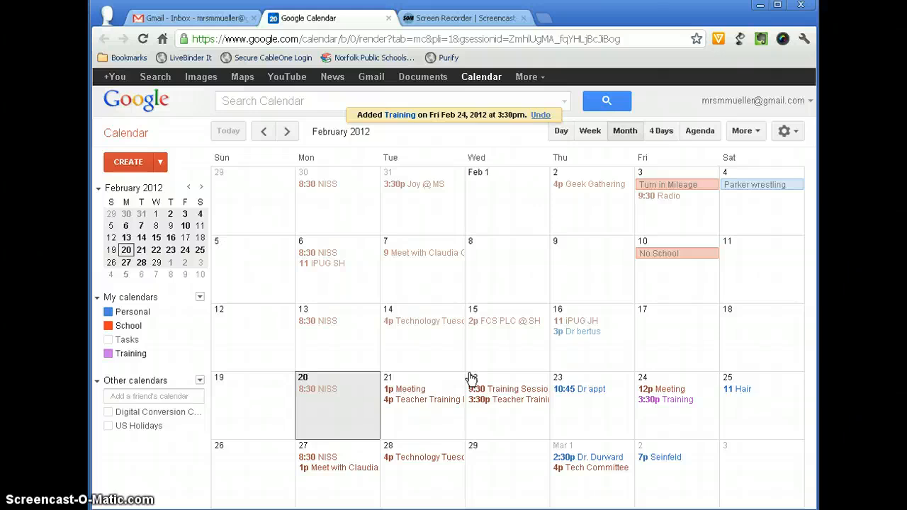
click(122, 341)
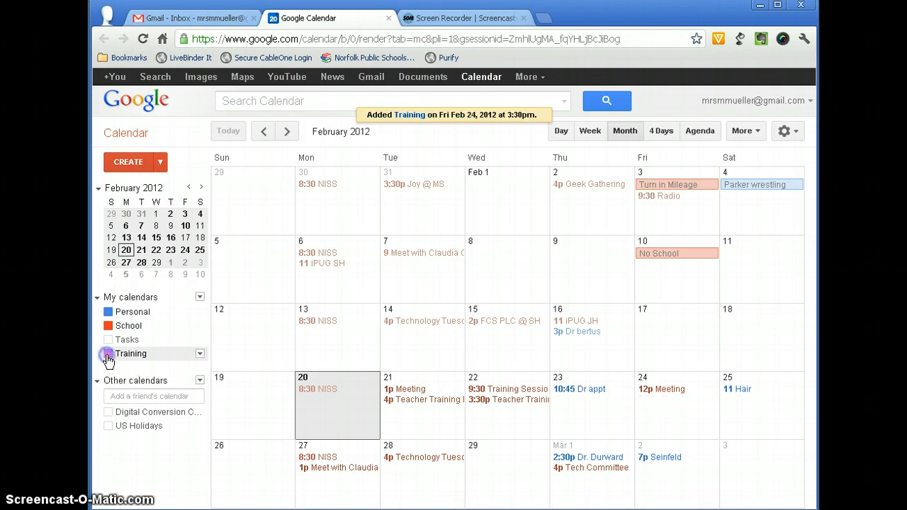
click(108, 354)
click(110, 314)
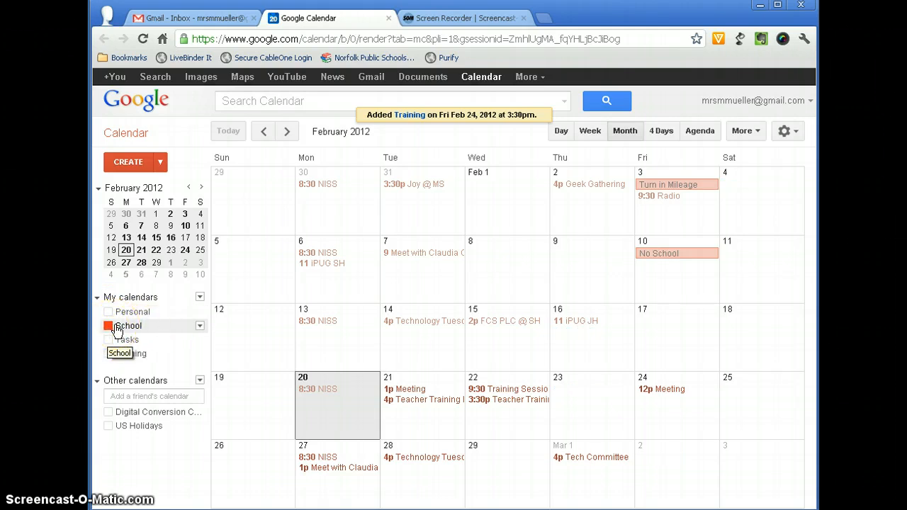
click(117, 330)
click(107, 312)
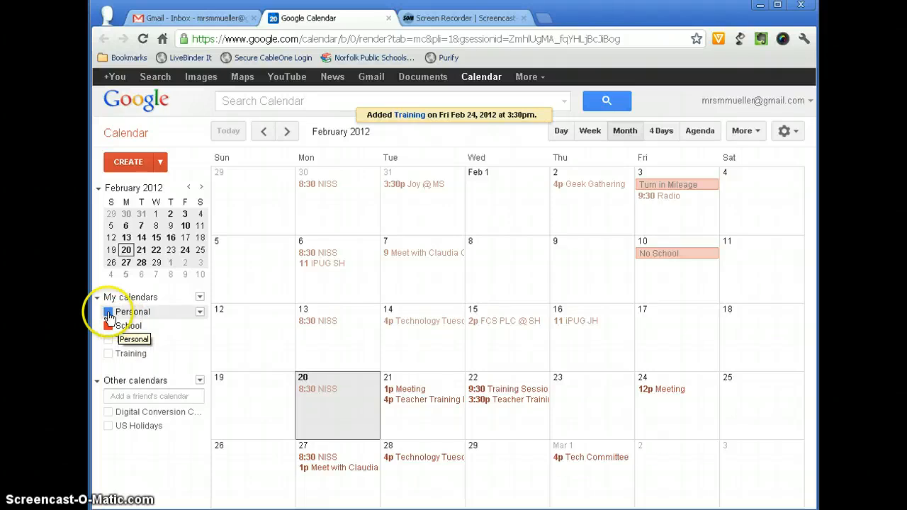
click(107, 354)
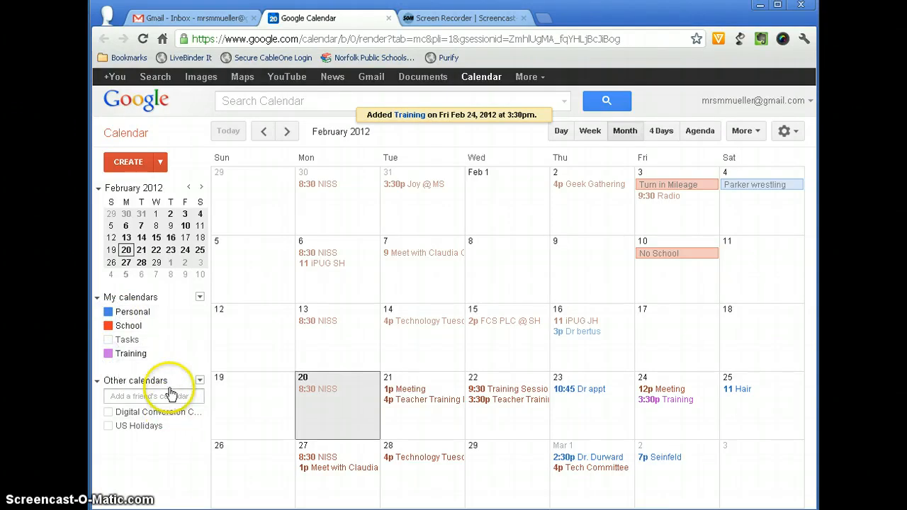
click(108, 426)
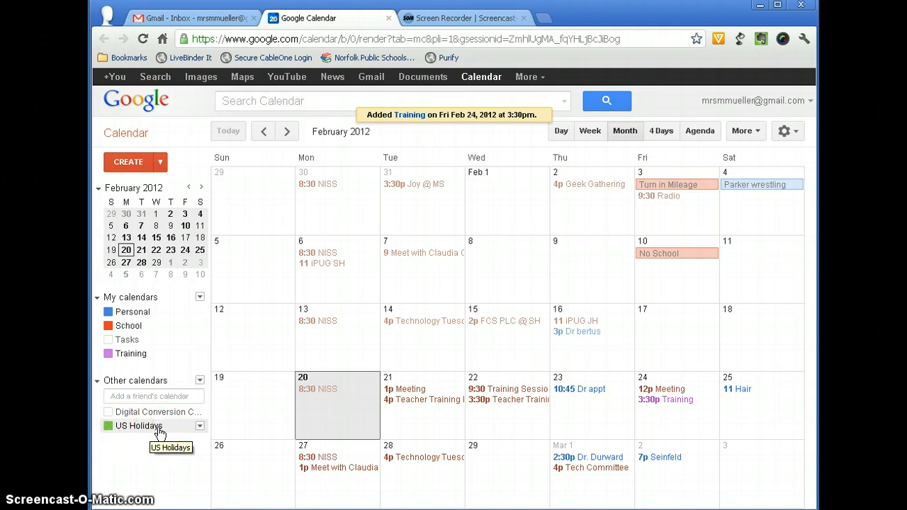
click(139, 426)
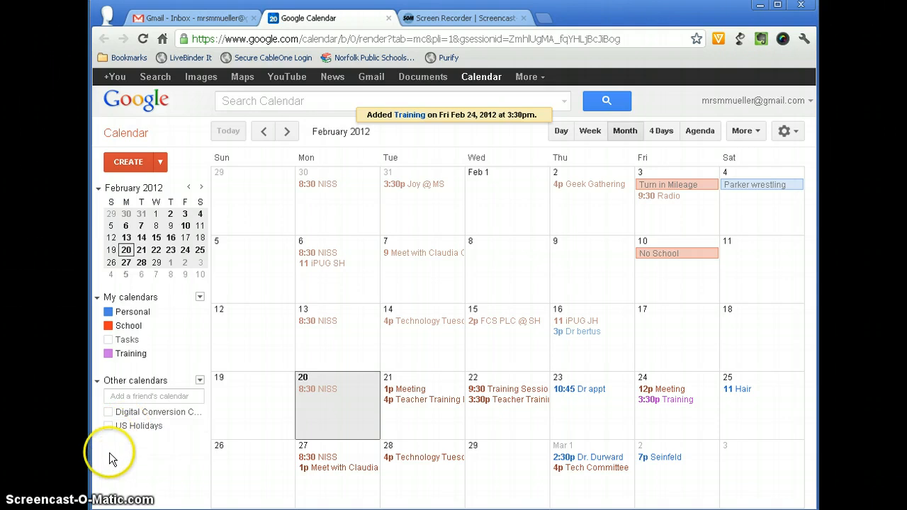
click(108, 425)
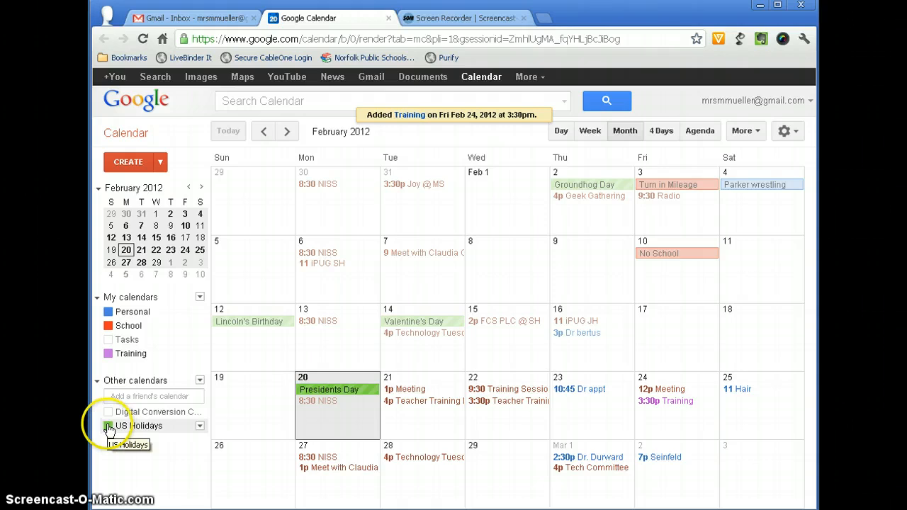
click(111, 430)
click(124, 424)
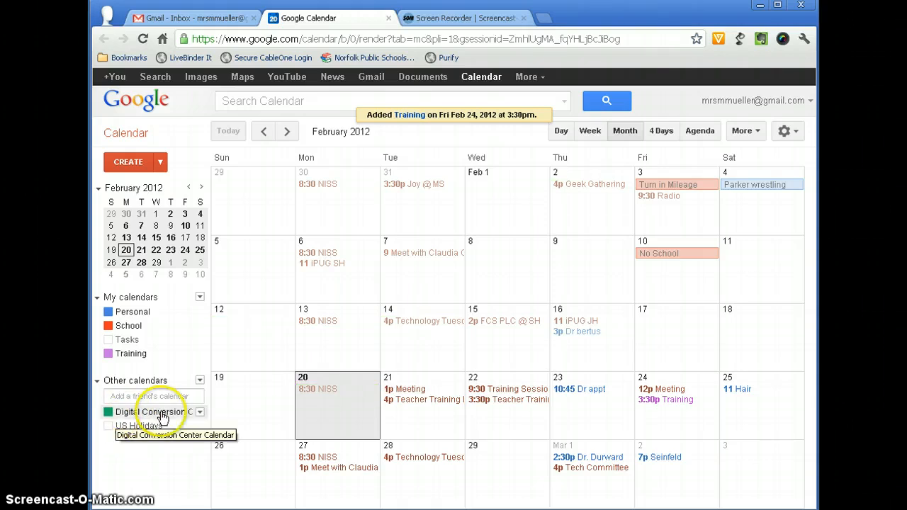
click(108, 412)
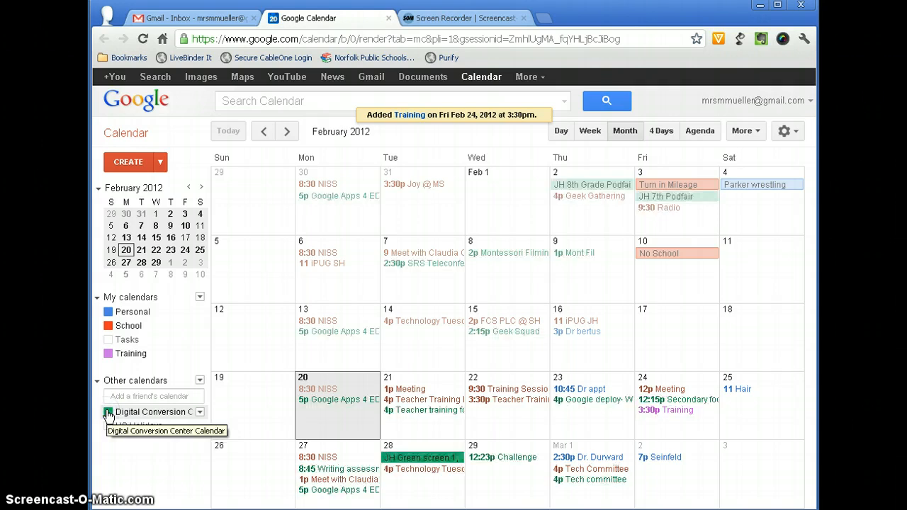
click(109, 413)
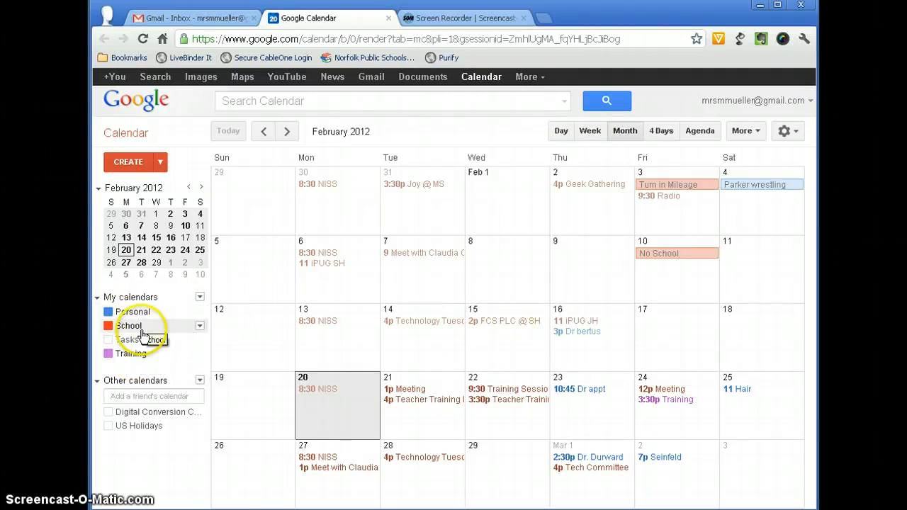
Step: Open the Training calendar's Share this Calendar settings page
click(199, 354)
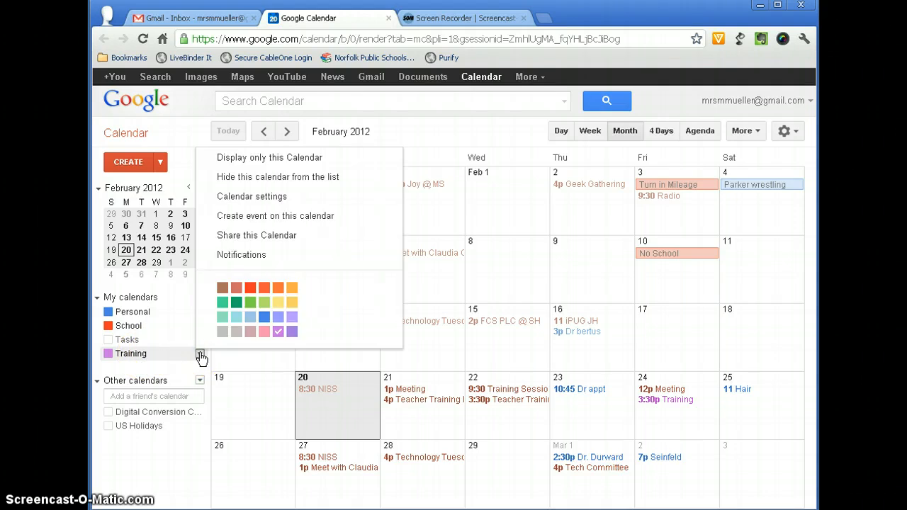
click(237, 235)
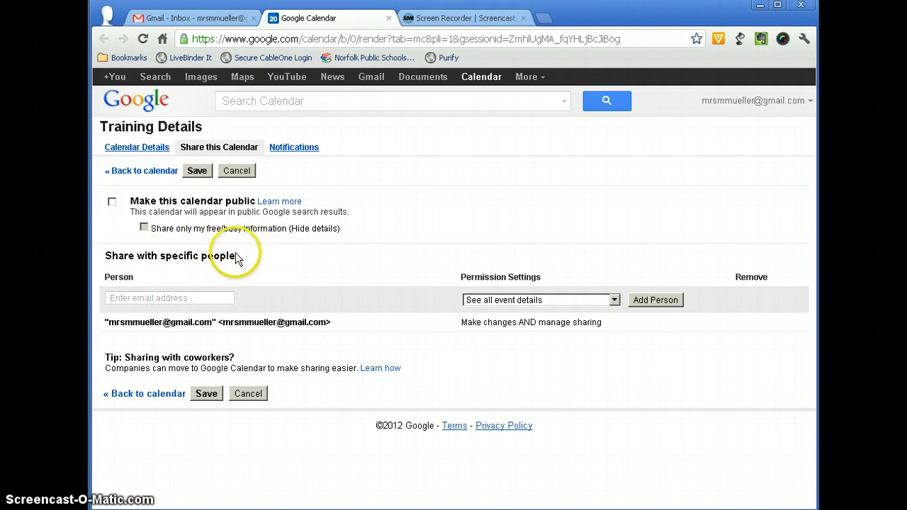
Step: Enter the person's Gmail address under Share with specific people, keeping See all event details
click(220, 298)
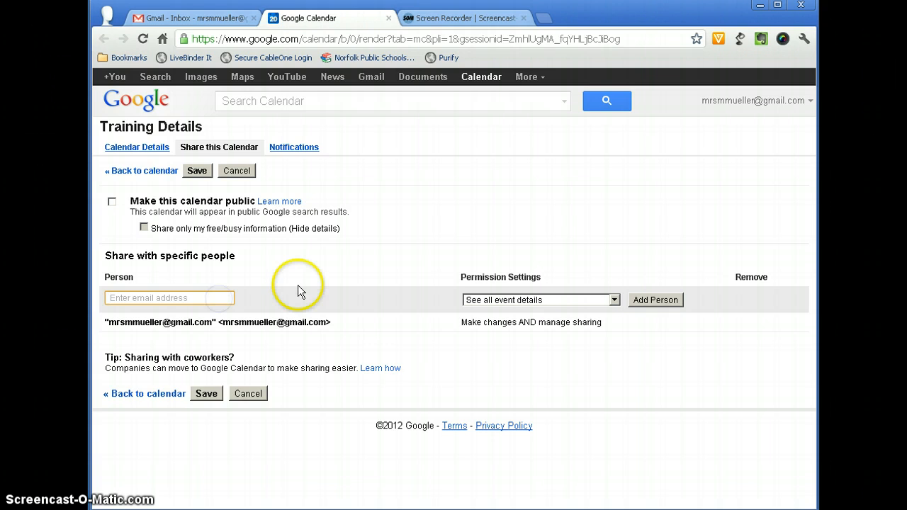
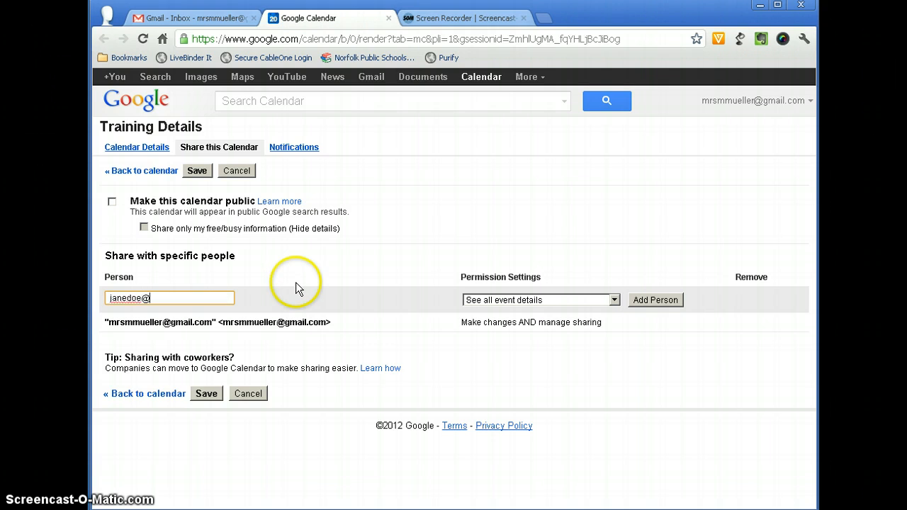
click(520, 301)
click(521, 301)
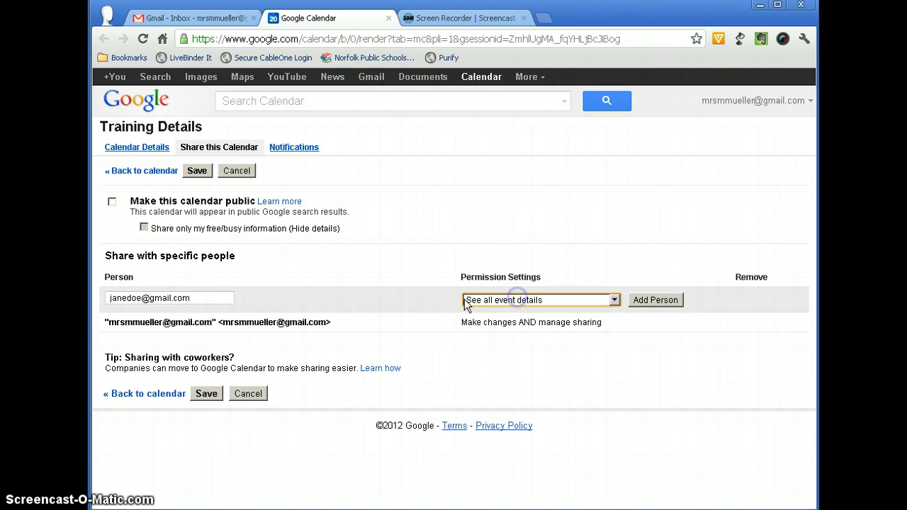
click(541, 301)
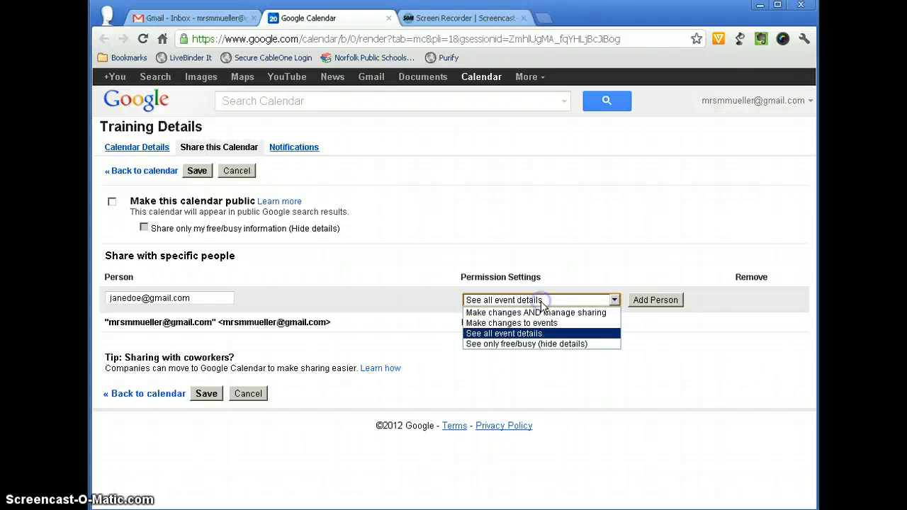
click(506, 312)
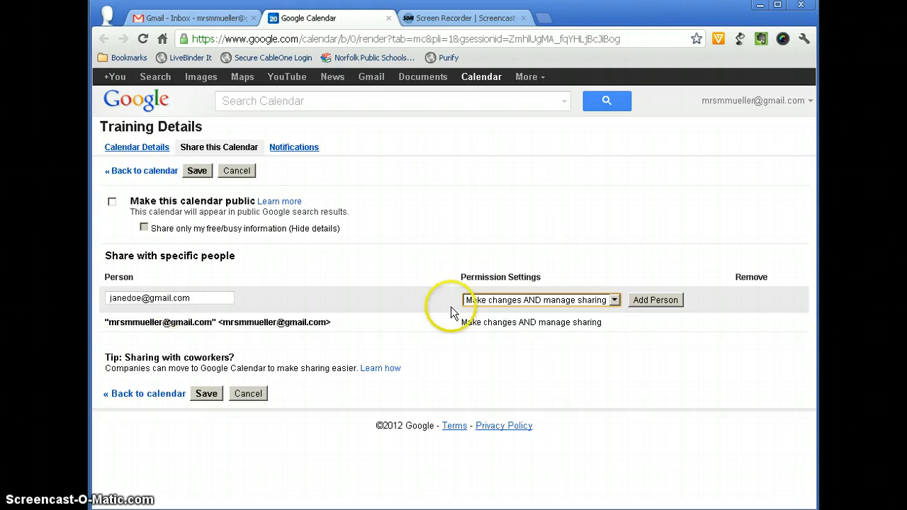
click(561, 303)
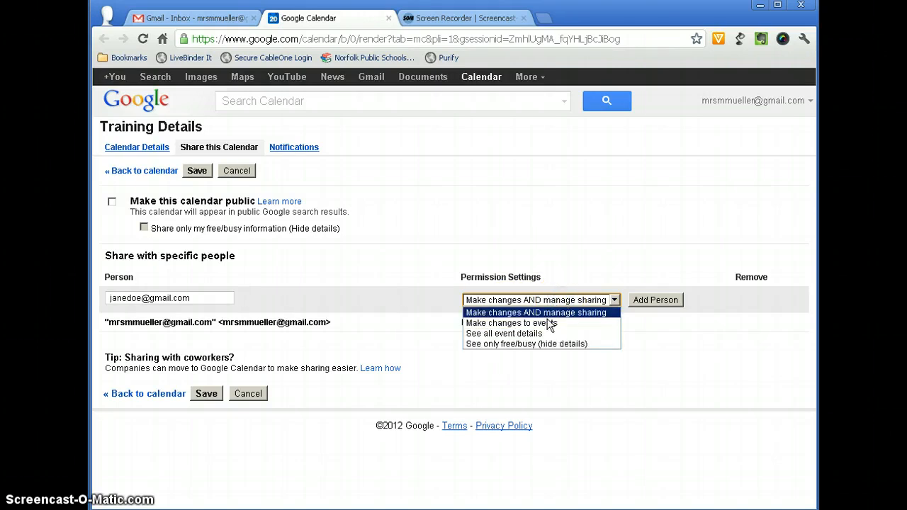
click(544, 320)
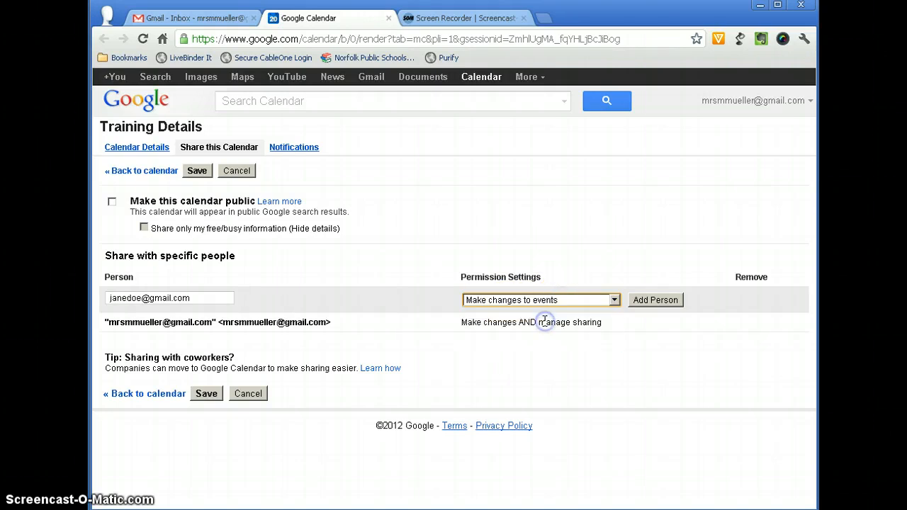
click(481, 312)
click(595, 301)
click(519, 334)
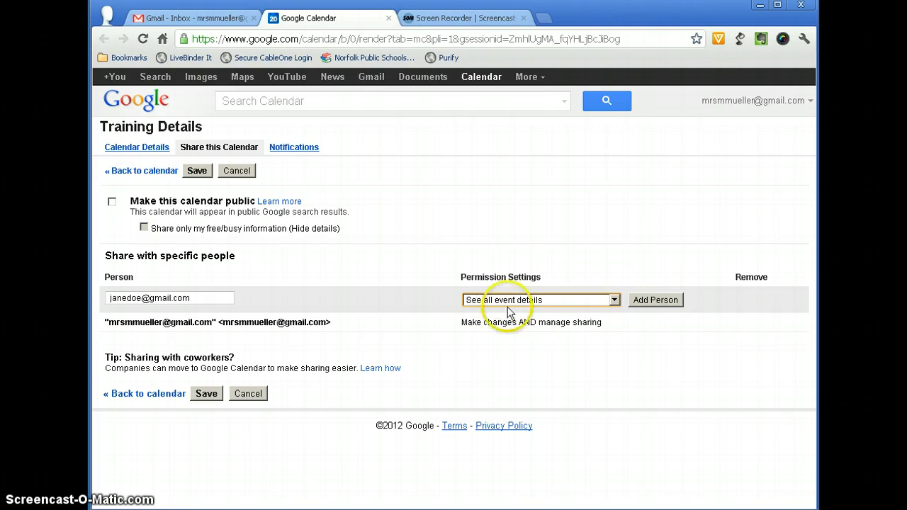
click(551, 300)
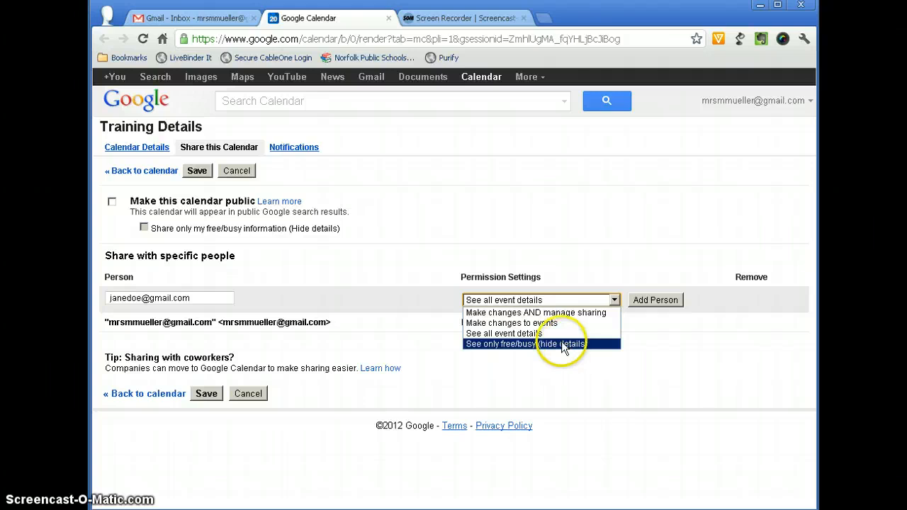
click(535, 332)
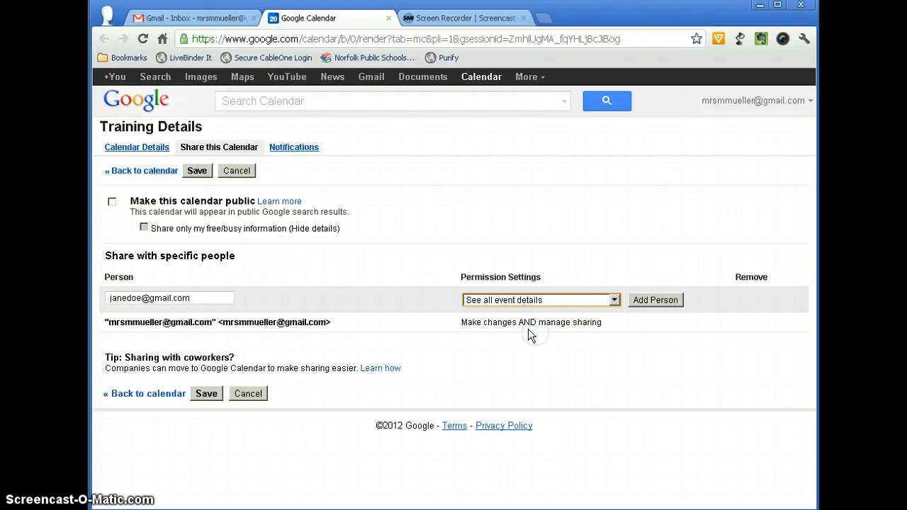
Step: Add the person with See all event details, save the sharing, and send the invitation
click(654, 301)
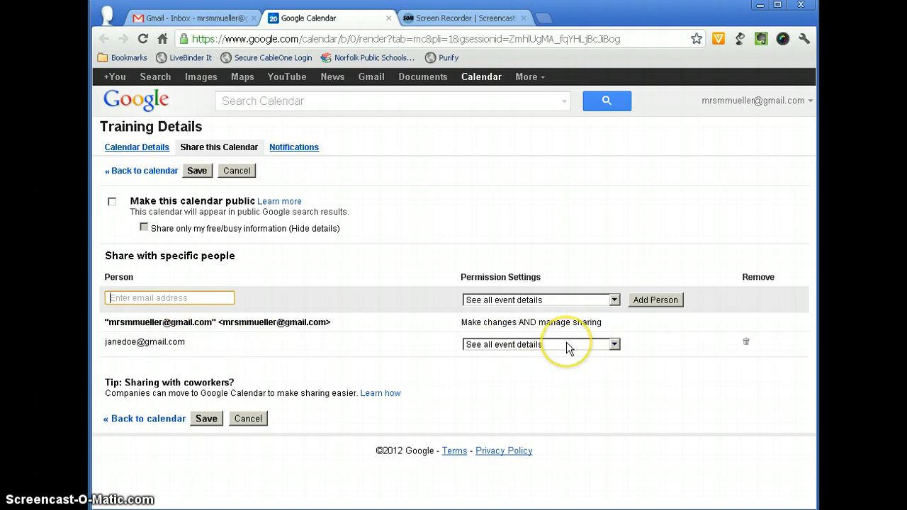
click(202, 421)
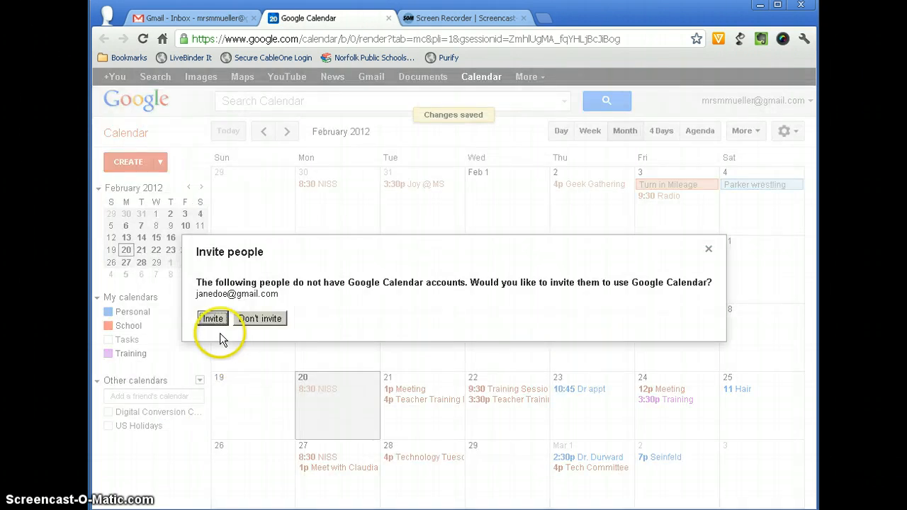
click(215, 317)
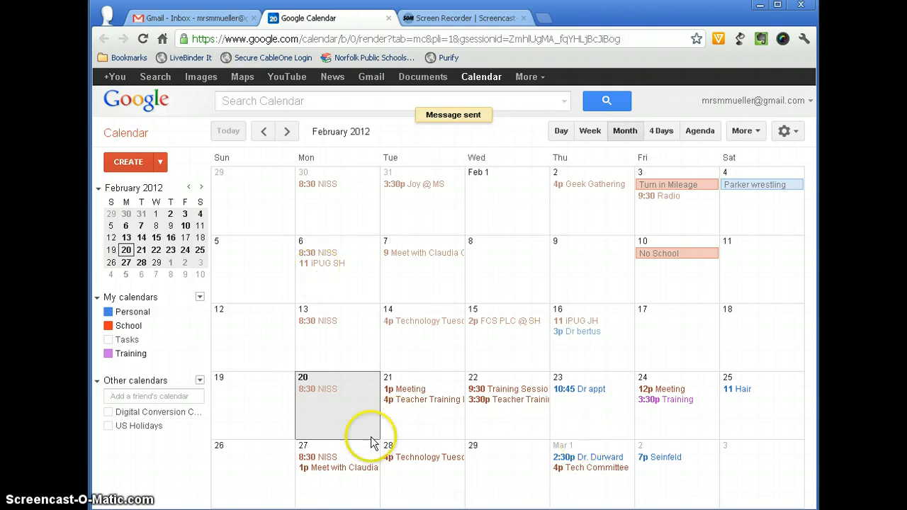
click(108, 412)
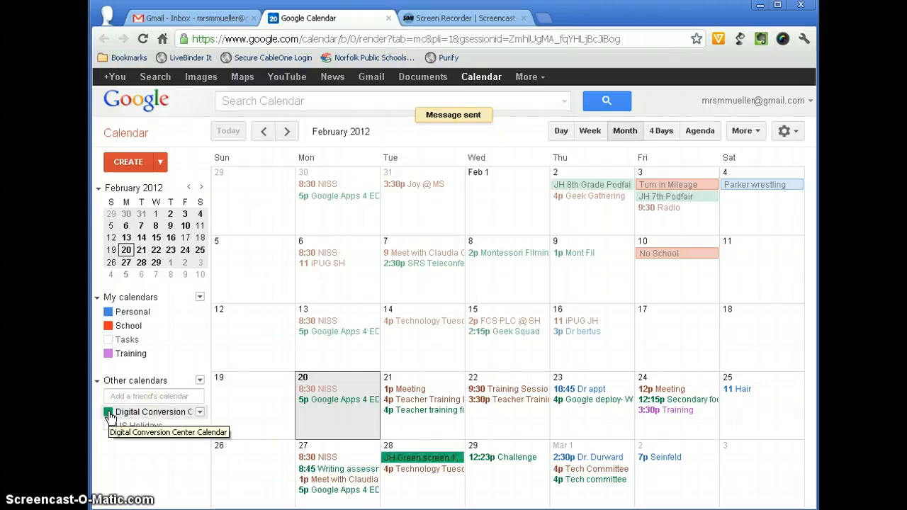
click(108, 413)
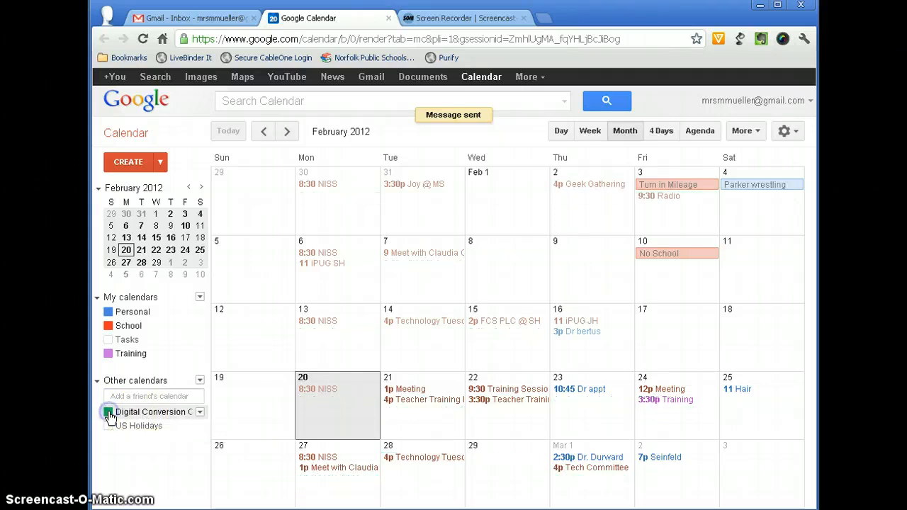
click(150, 418)
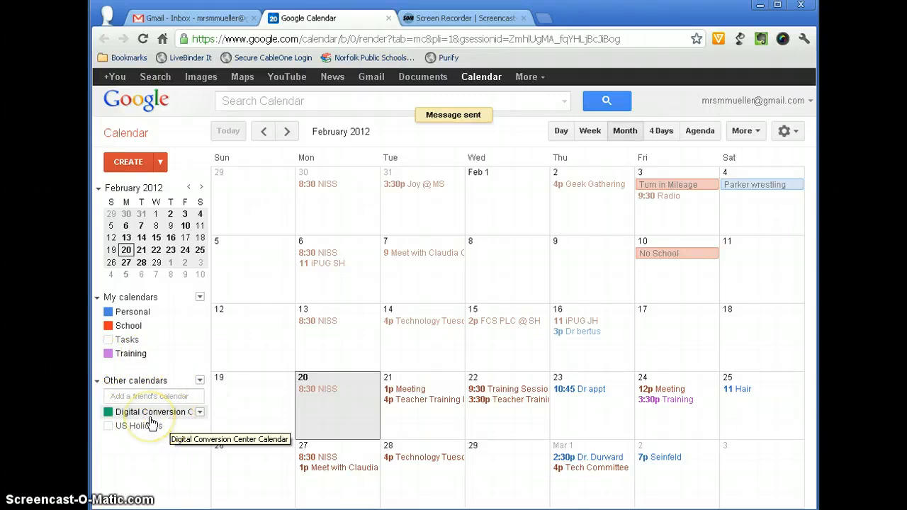
click(108, 413)
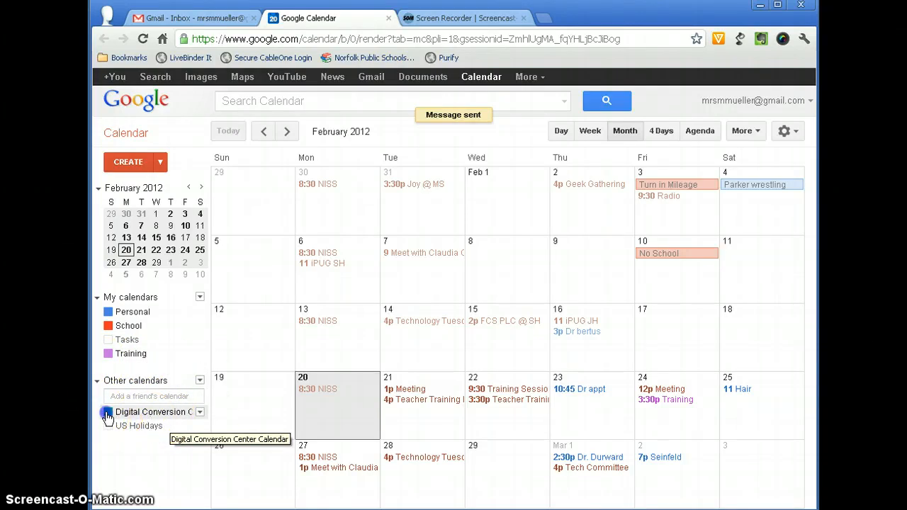
click(107, 413)
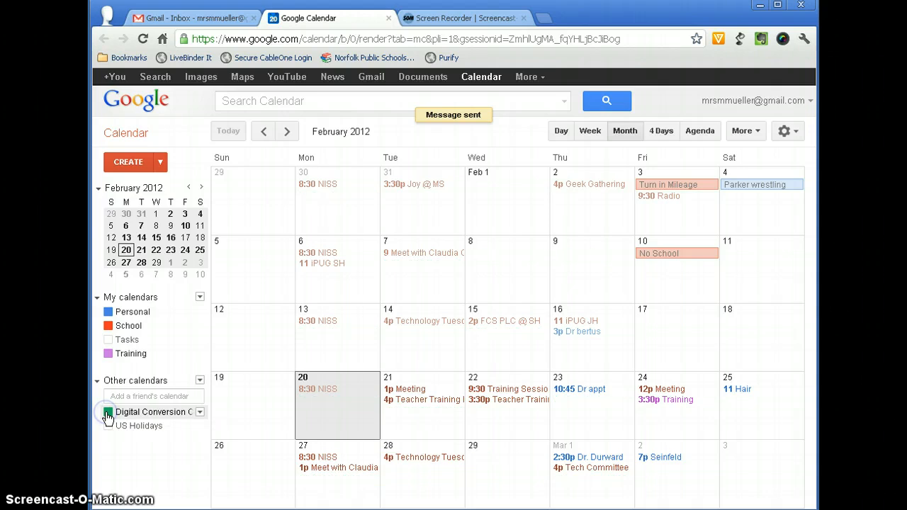